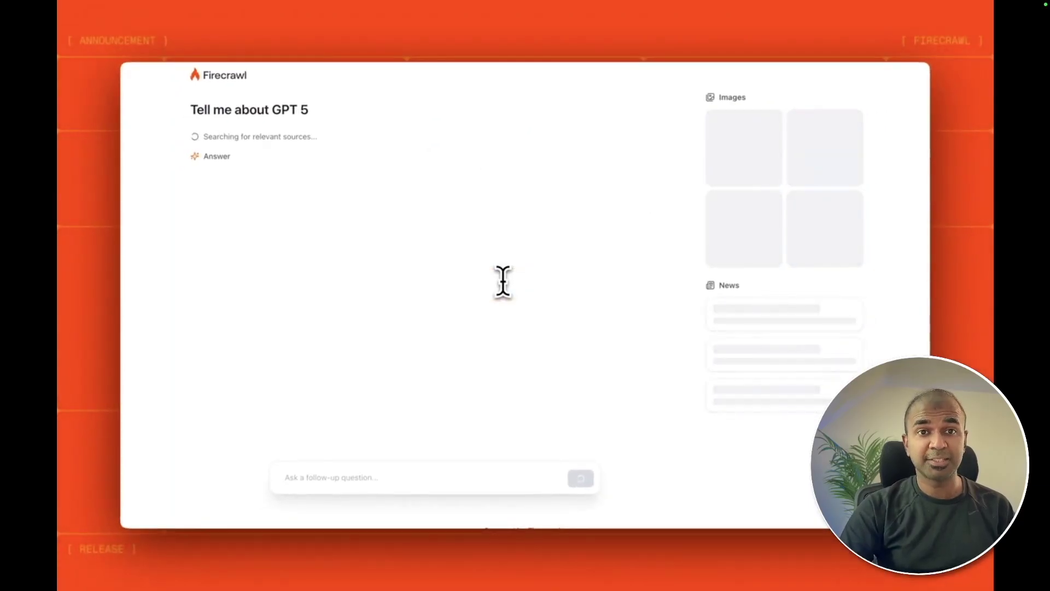
Focus the follow-up question field below the GPT 5 search answer.
left_click(406, 476)
type("What is")
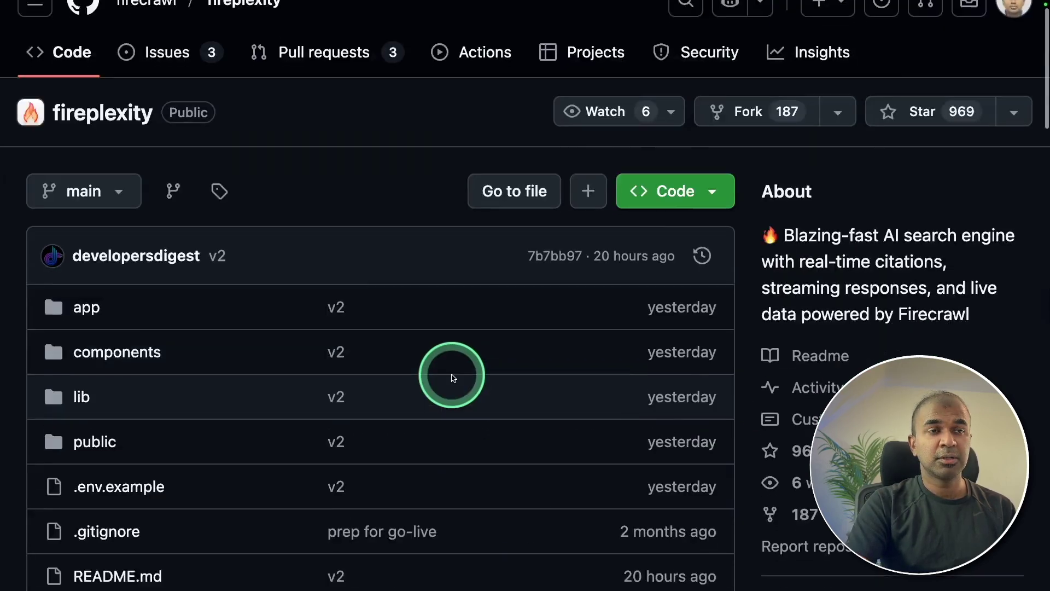
scroll(452, 376, "down", 5)
scroll(451, 375, "down", 3)
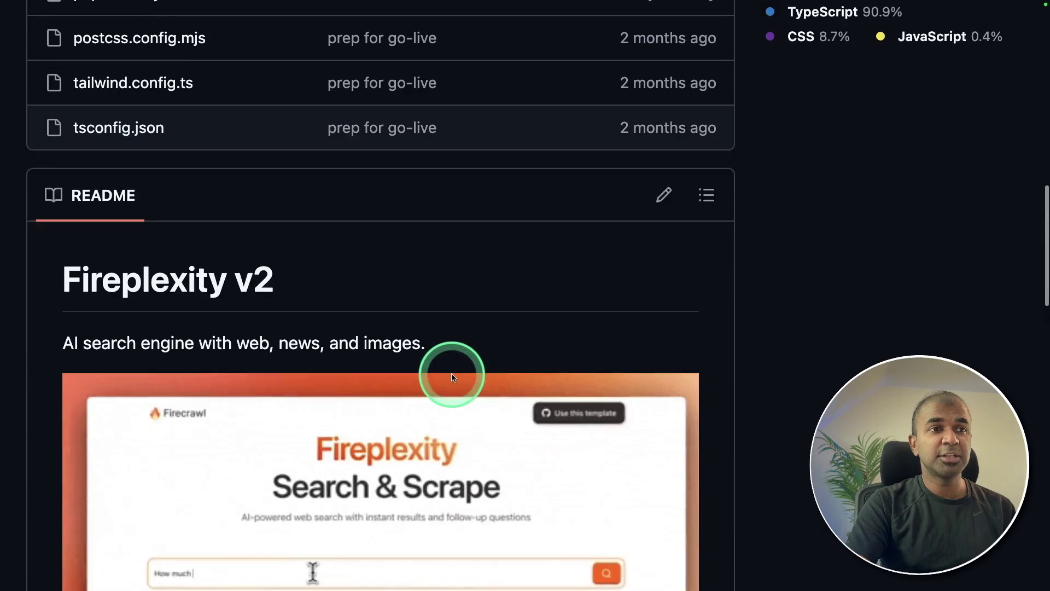
scroll(452, 376, "down", 3)
scroll(451, 375, "down", 2)
scroll(451, 376, "down", 3)
scroll(451, 375, "down", 2)
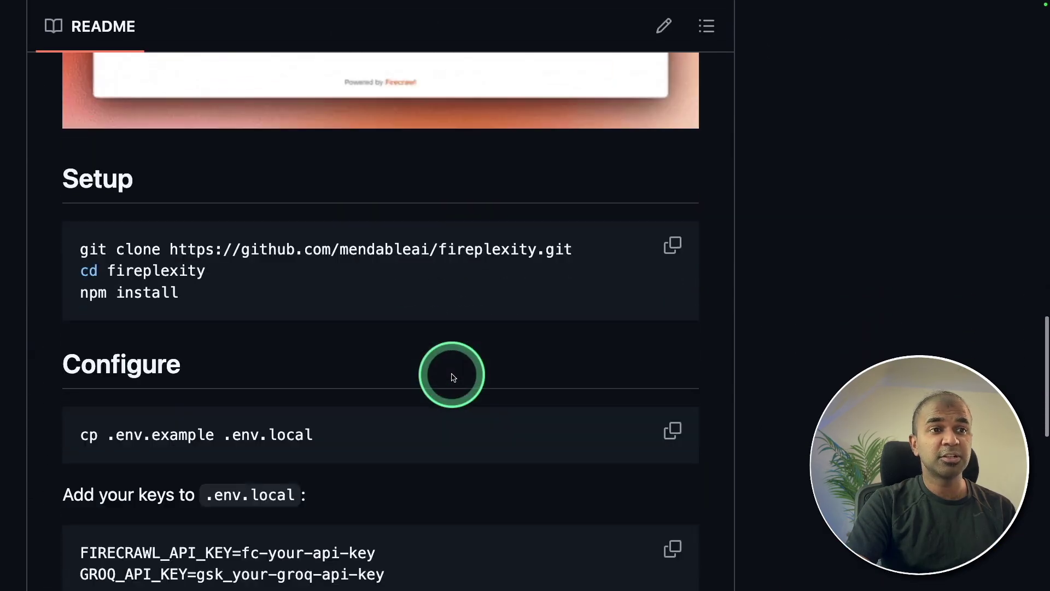
scroll(452, 377, "down", 2)
scroll(451, 376, "down", 2)
scroll(452, 375, "down", 2)
scroll(452, 376, "down", 1)
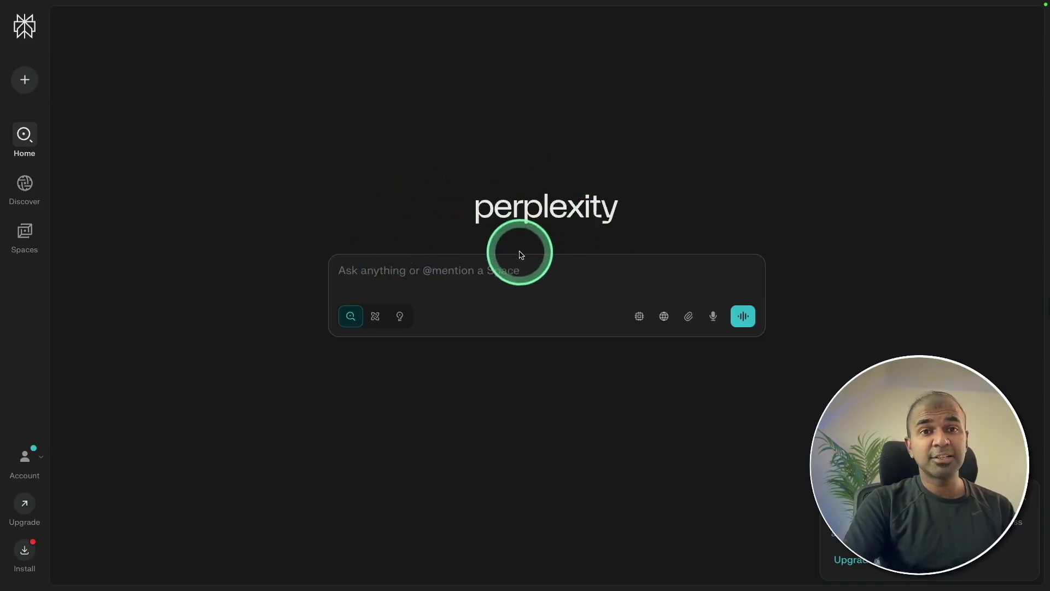
Search Perplexity for Mervin Praison's background, then open the Node.js download page.
left_click(458, 283)
type("Mervin P")
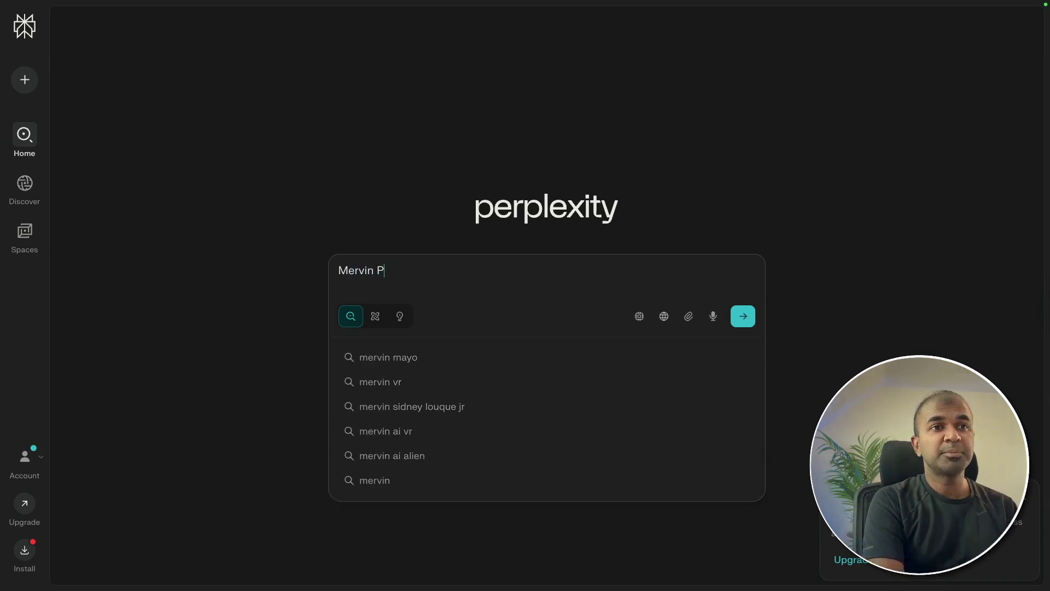
type("raison")
key("Return")
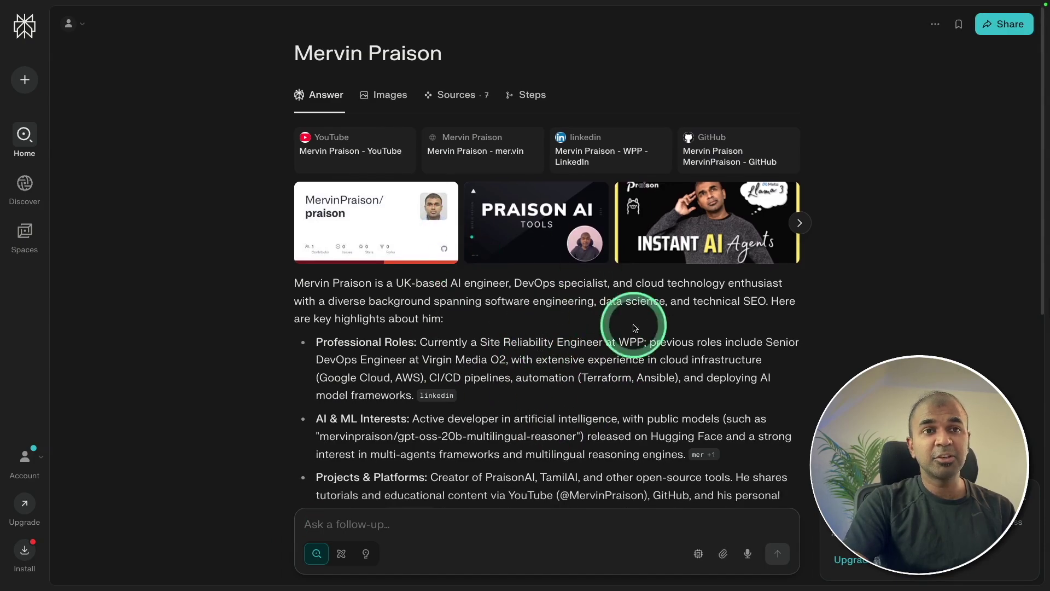
scroll(640, 332, "down", 8)
scroll(639, 332, "down", 4)
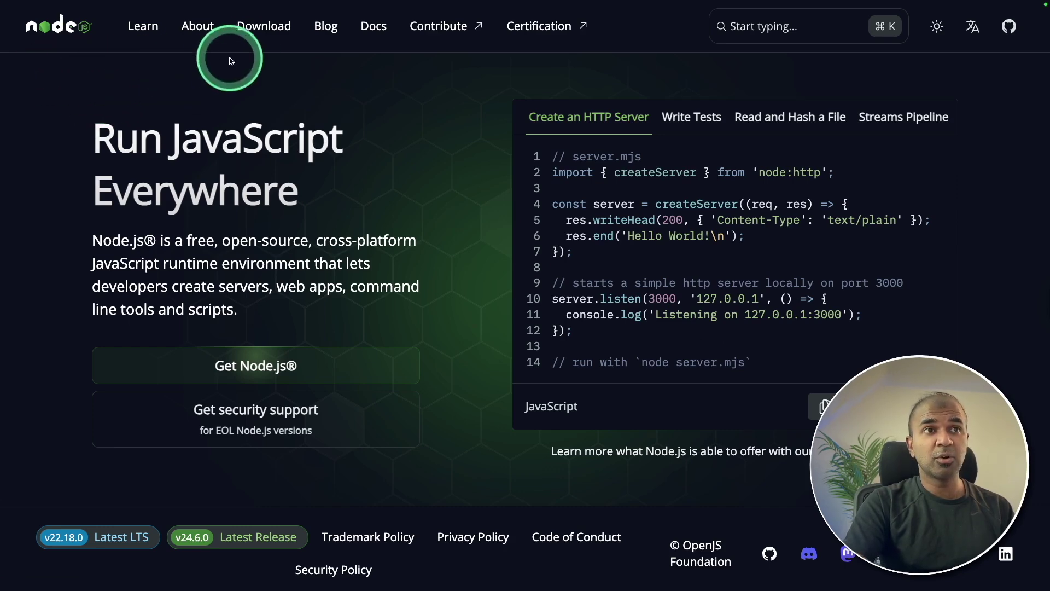
left_click(252, 28)
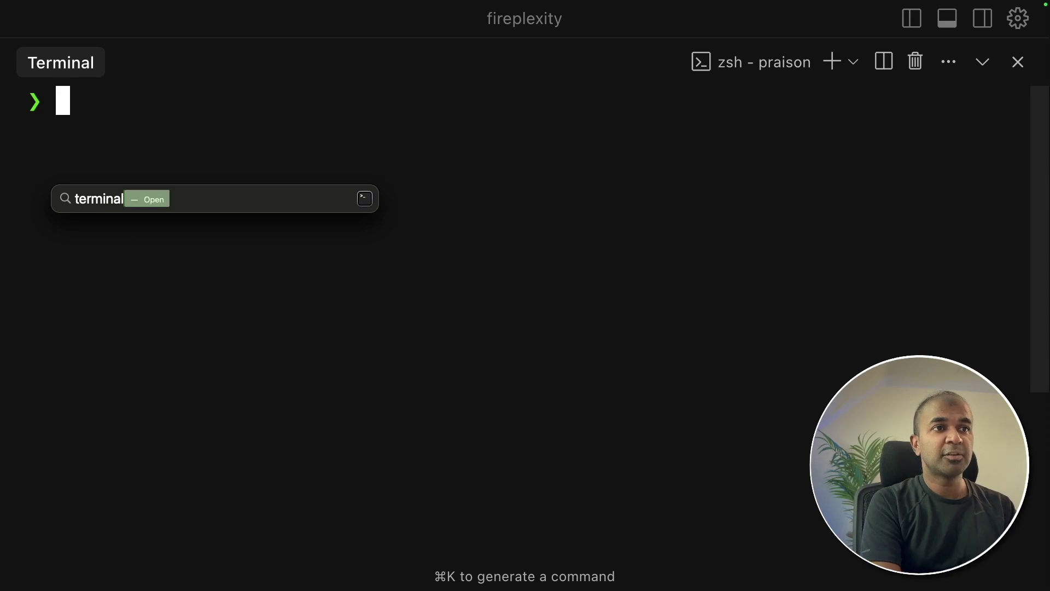
Clone the Fireplexity repository via the suggested git clone, enter fireplexity, and clear the screen.
key("Return")
type("git clone")
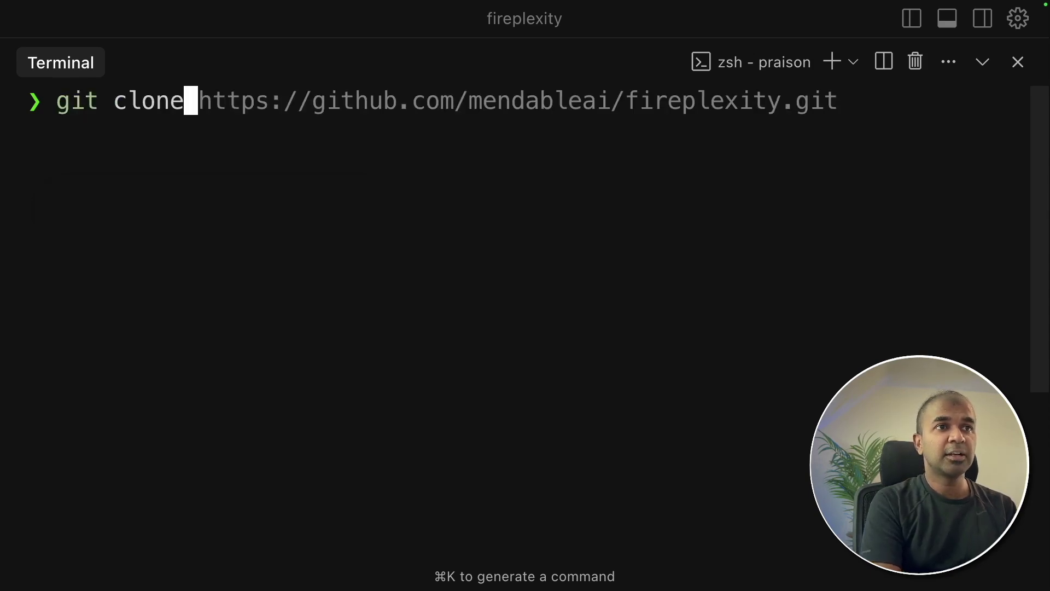
key("Right")
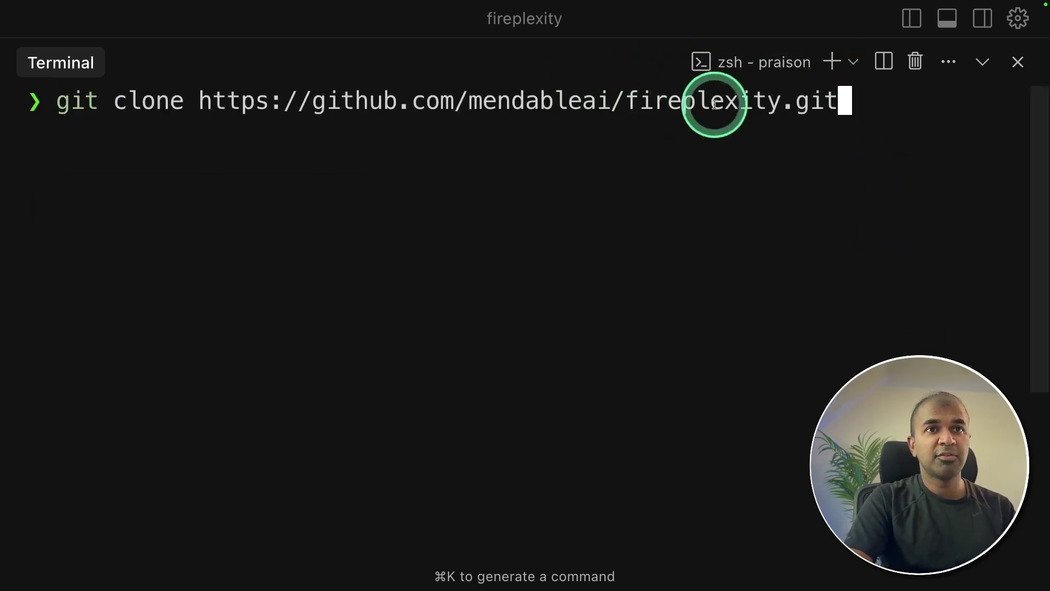
key("Return")
key("ctrl+l")
type("cd fireplexity")
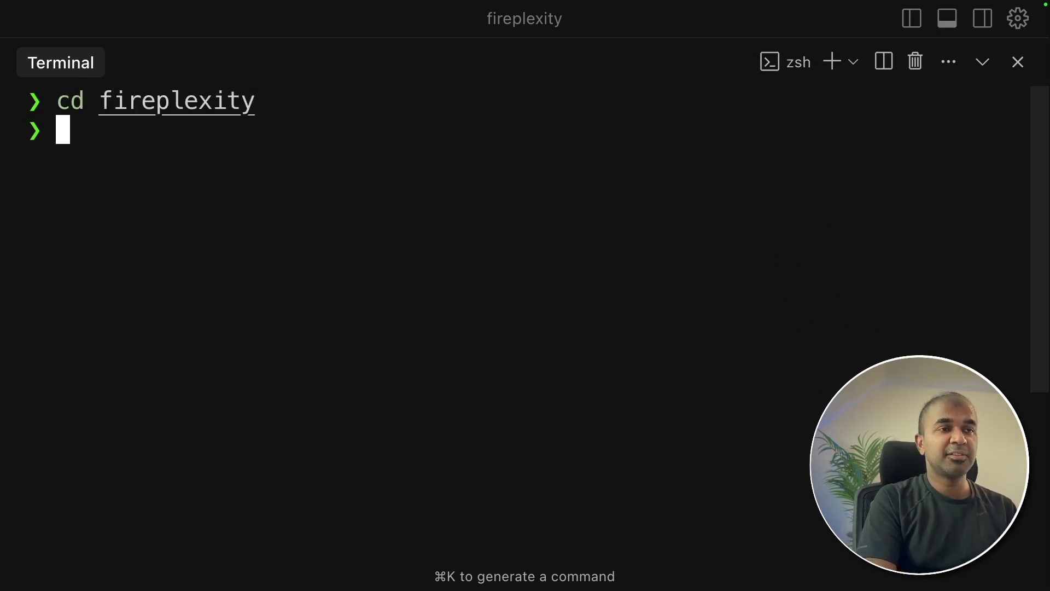
key("ctrl+l")
type("code .")
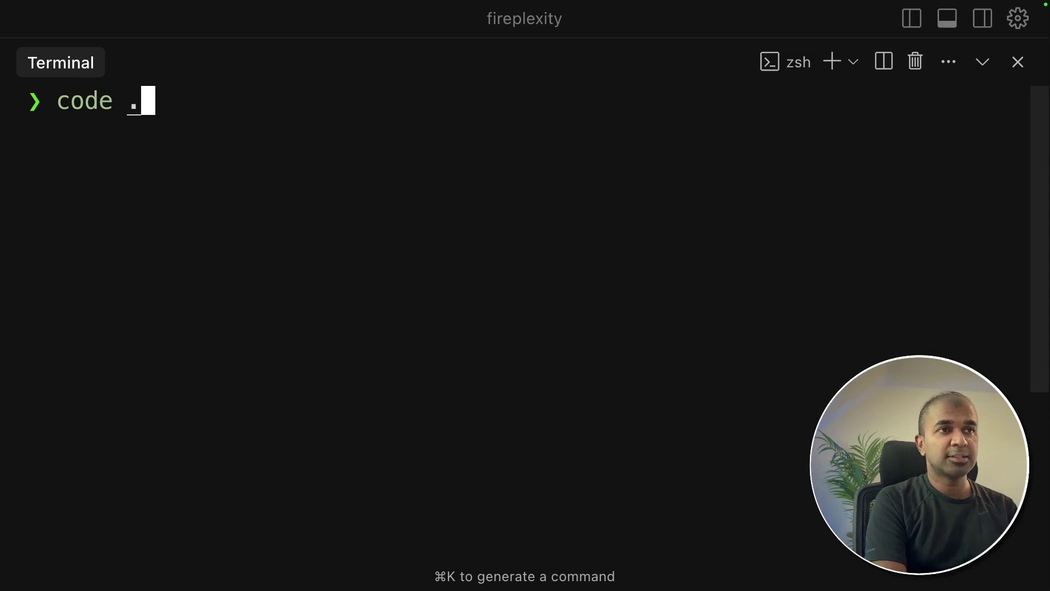
Open the project in Cursor and inspect .env.example's Firecrawl and Groq key URLs and variables.
key("Return")
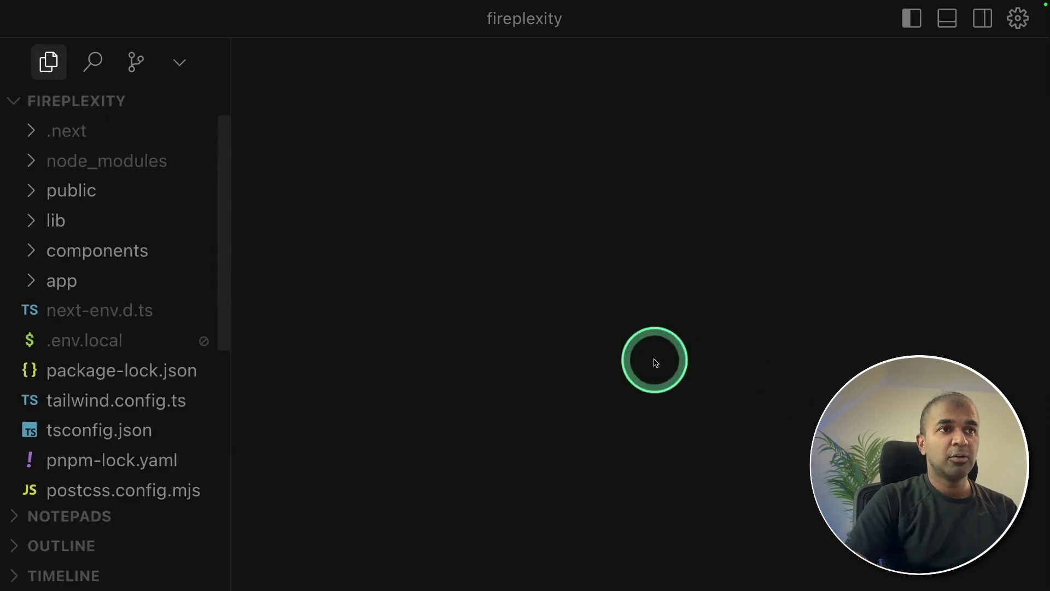
scroll(124, 303, "down", 1)
scroll(82, 148, "up", 1)
scroll(180, 394, "down", 3)
left_click(101, 397)
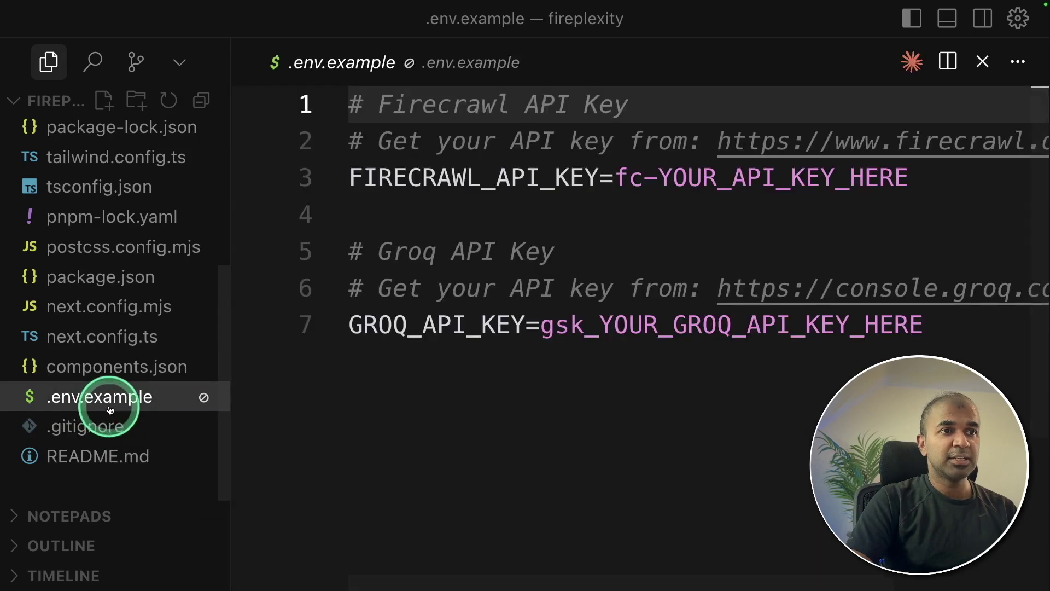
key("ctrl+b")
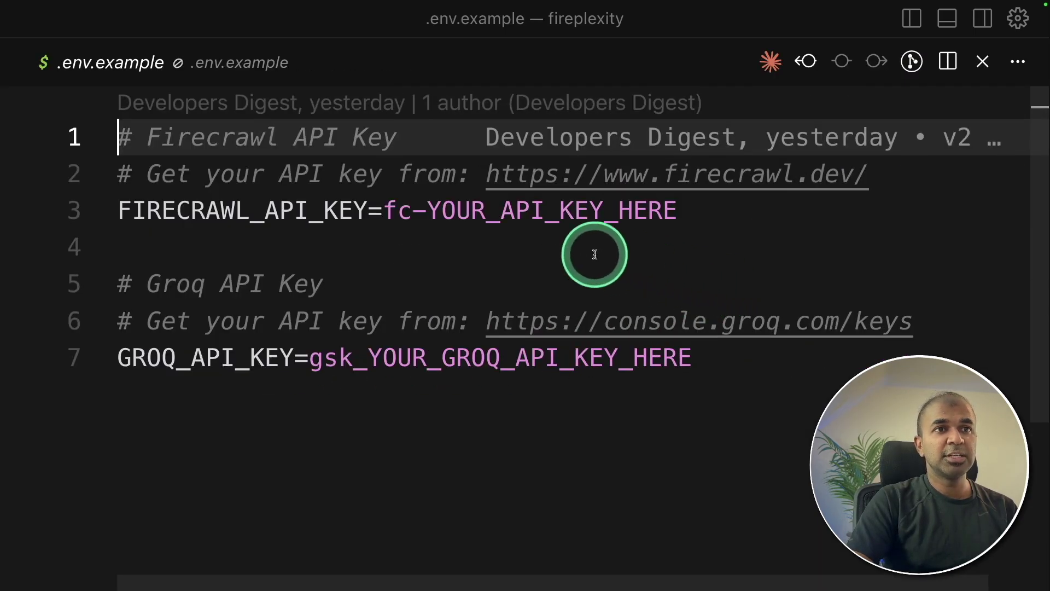
left_click_drag(870, 174, 593, 172)
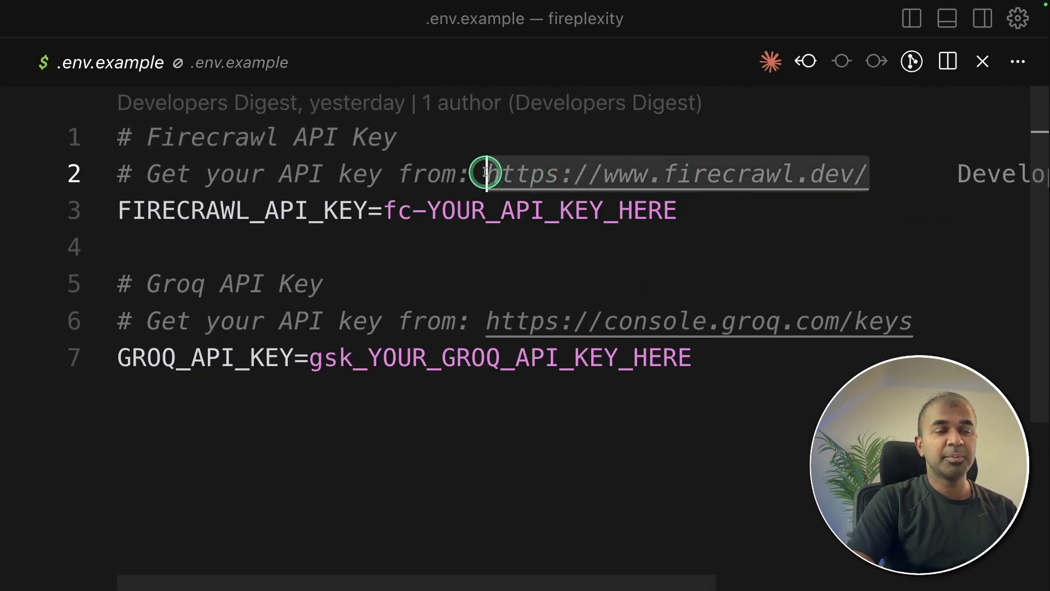
left_click_drag(912, 321, 488, 320)
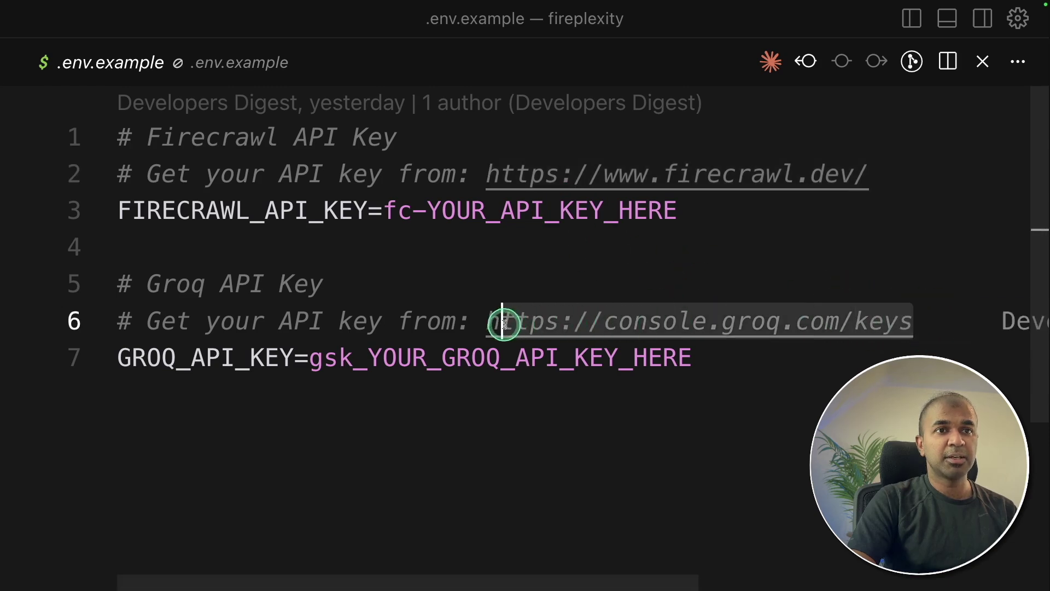
double_click(236, 213)
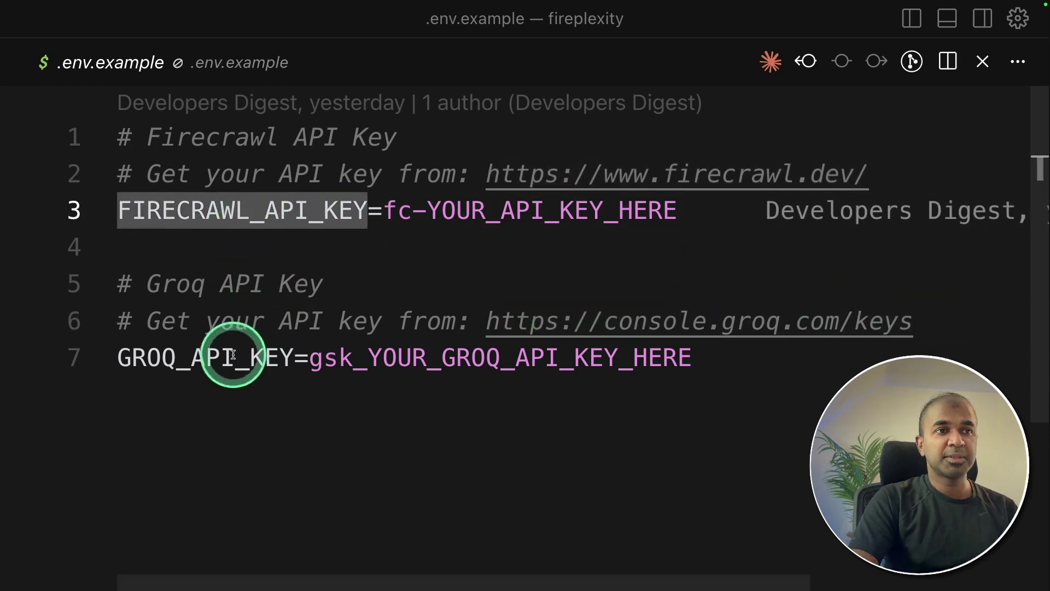
double_click(204, 358)
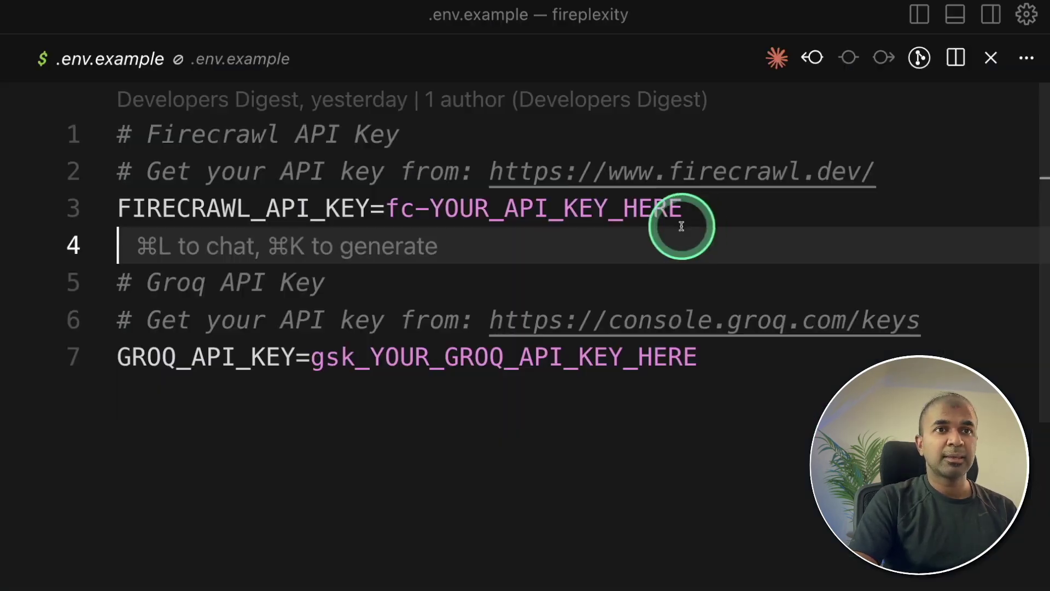
Highlight the placeholder Firecrawl and Groq key values, then begin renaming .env.example.
left_click_drag(681, 208, 386, 208)
left_click_drag(697, 357, 312, 357)
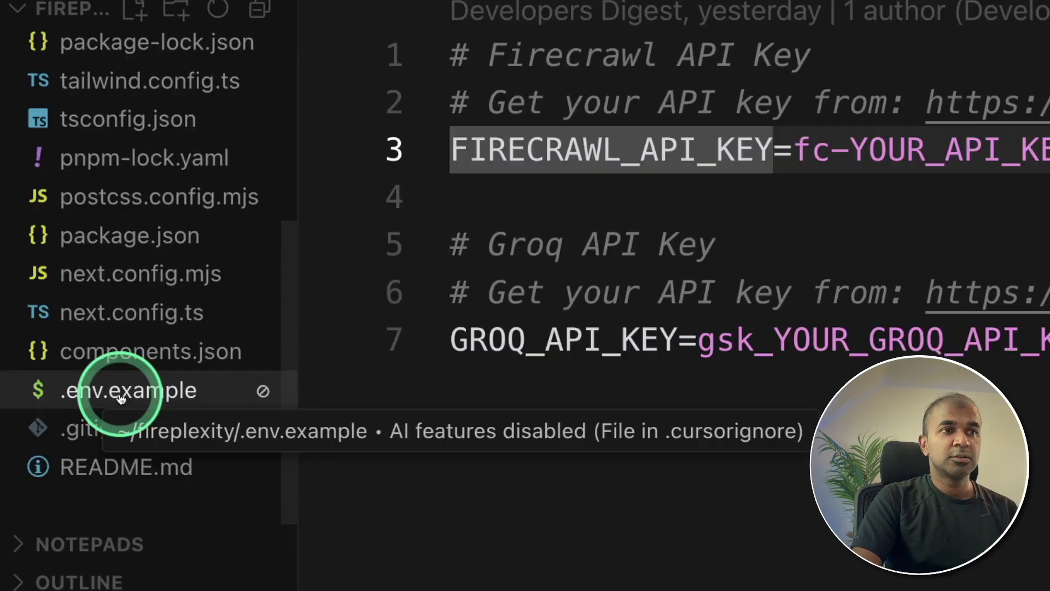
right_click(116, 391)
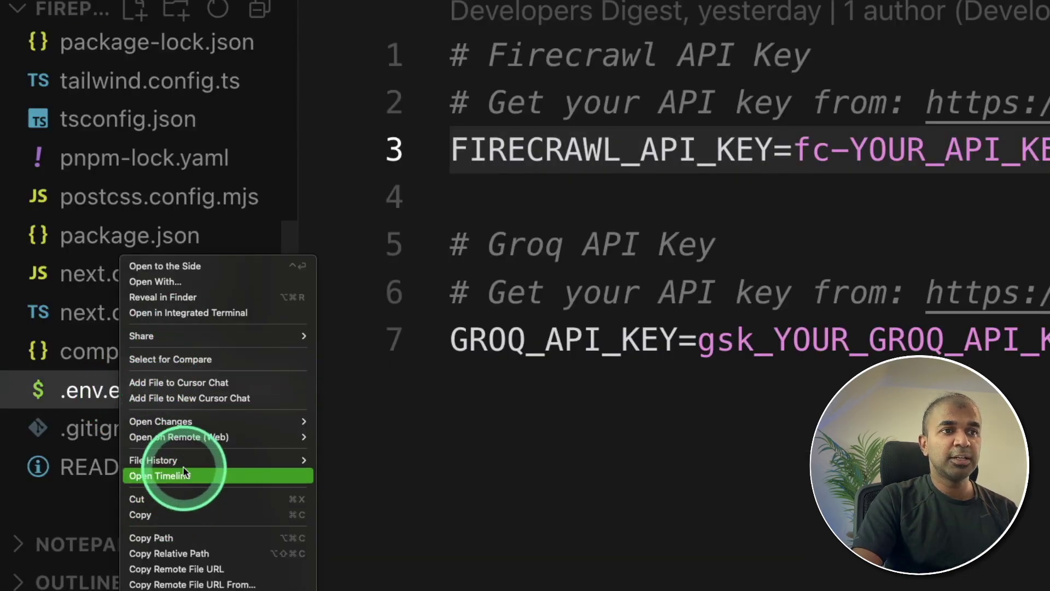
left_click(174, 513)
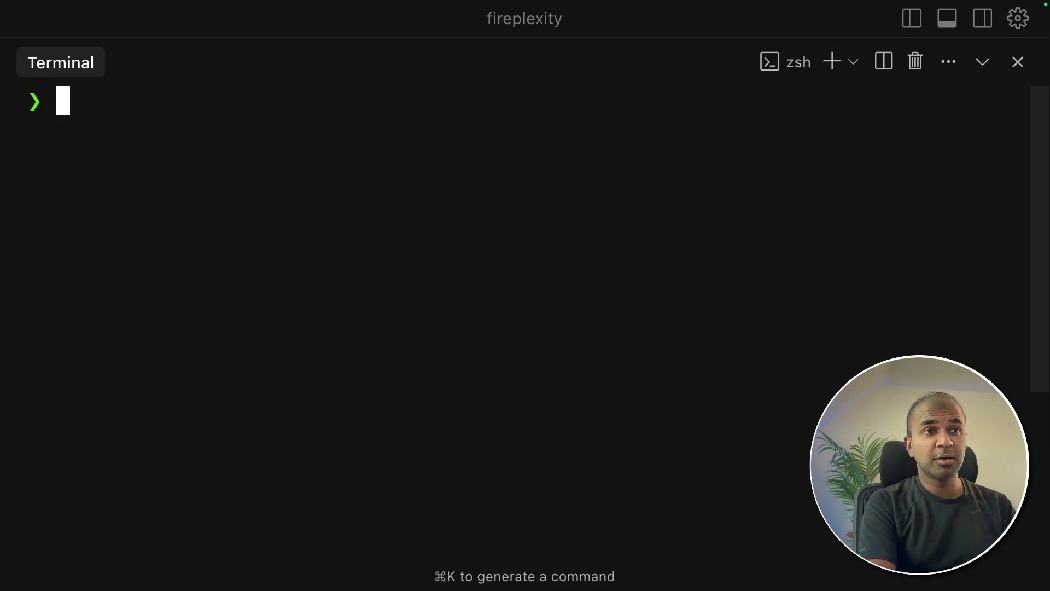
type("cp")
Copy .env.example to .env.local, run npm install, and start npm run dev.
key("Right")
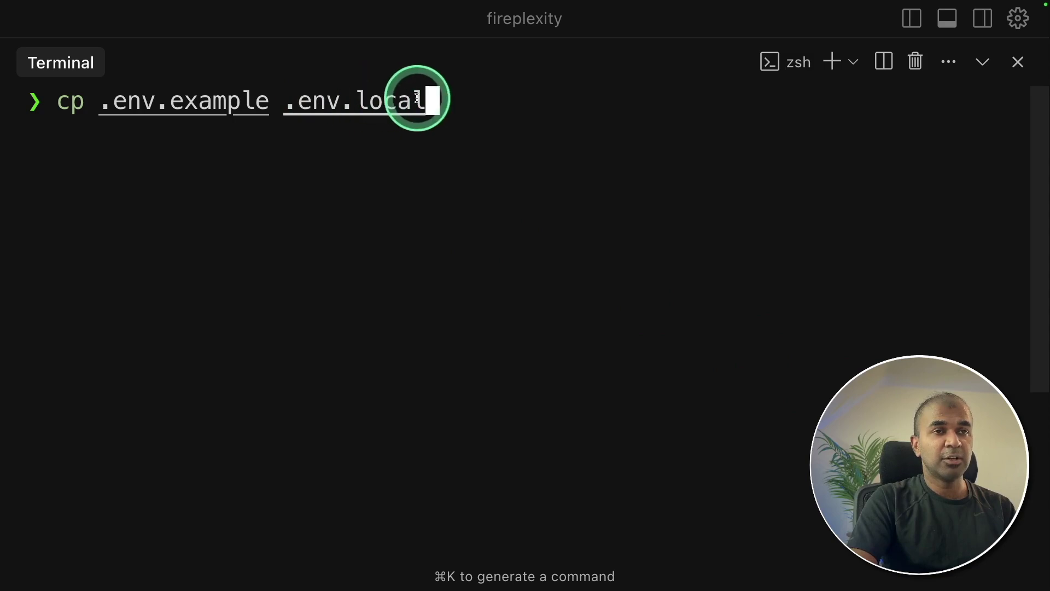
key("ctrl+l")
type("npm install")
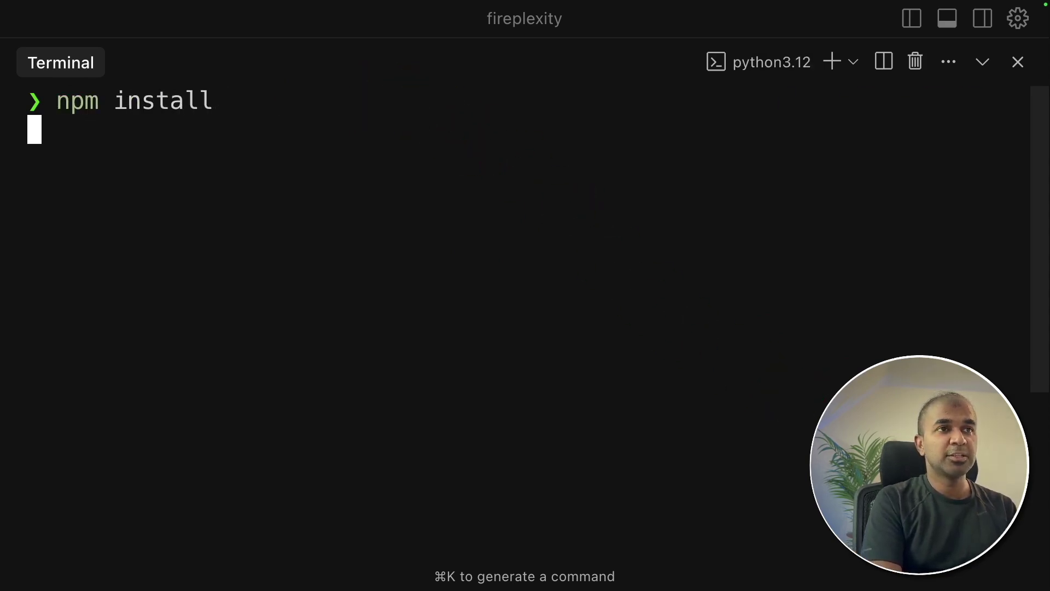
scroll(764, 407, "up", 1)
scroll(764, 407, "down", 1)
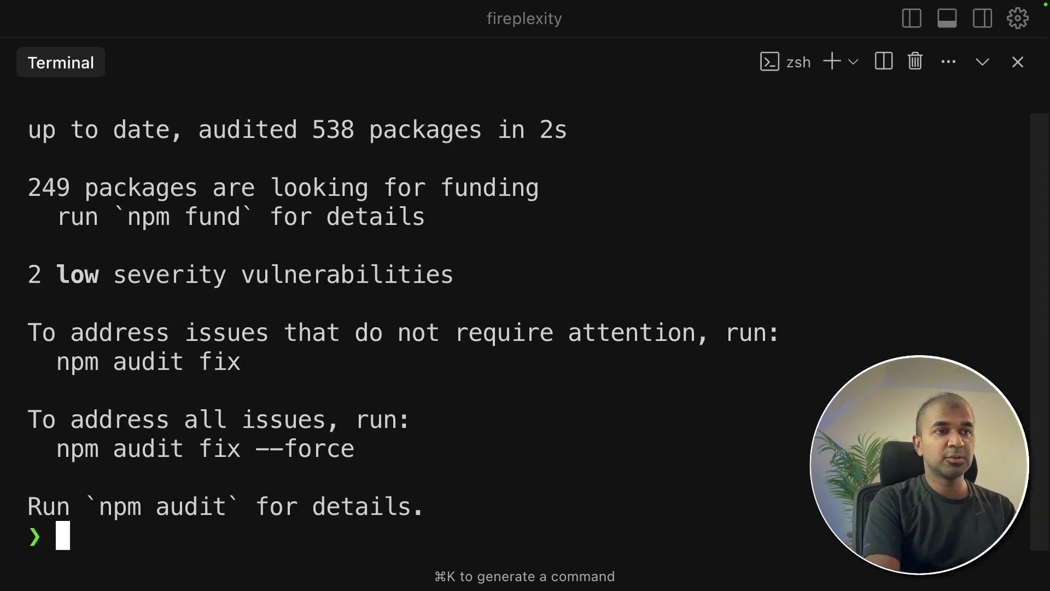
type("clear")
key("Return")
type("npm run dev")
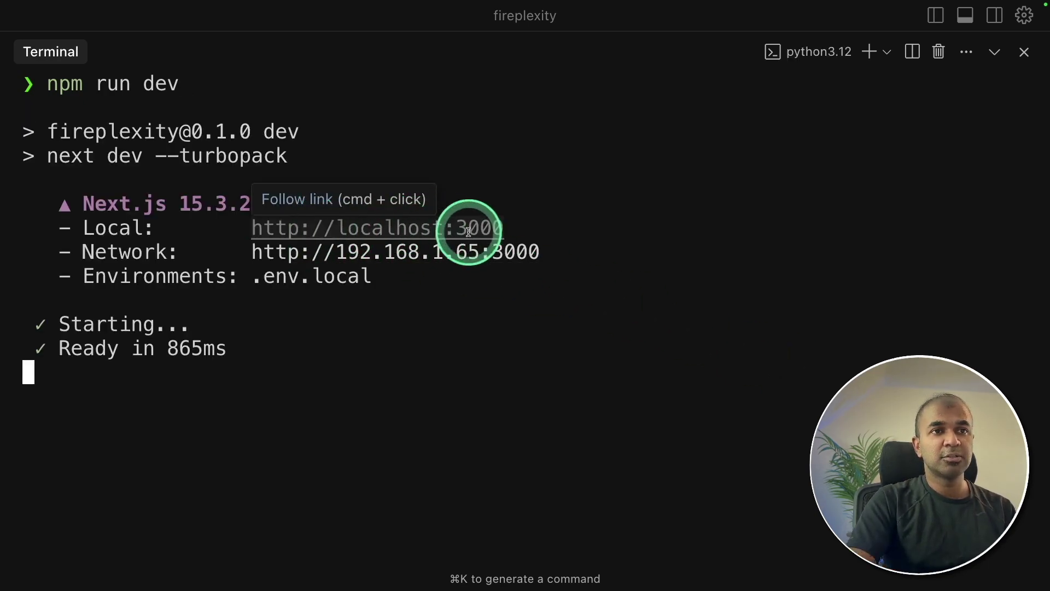
left_click(377, 228, "super")
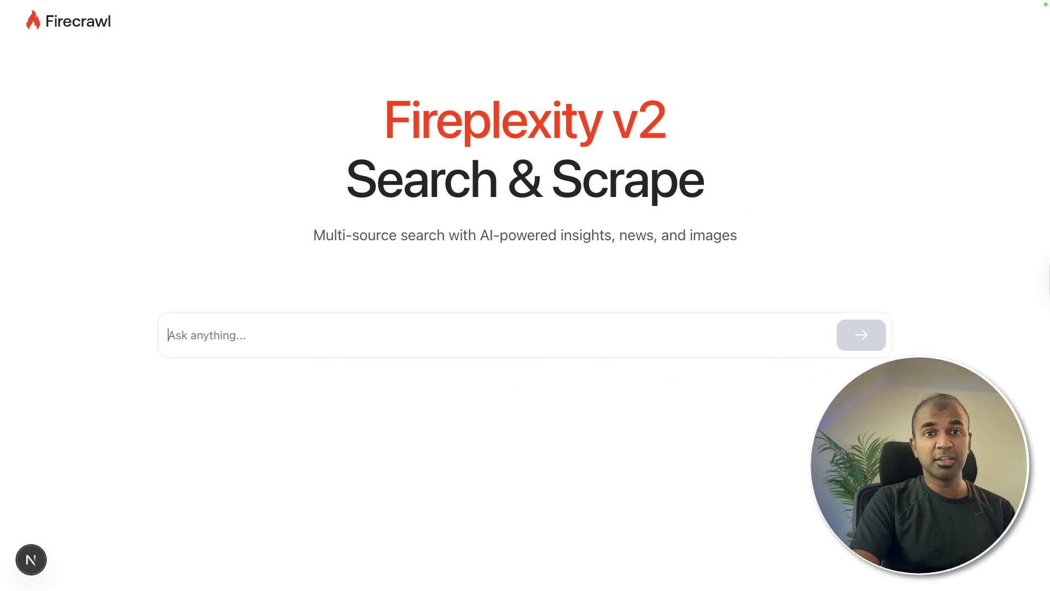
type("Tell me more about ")
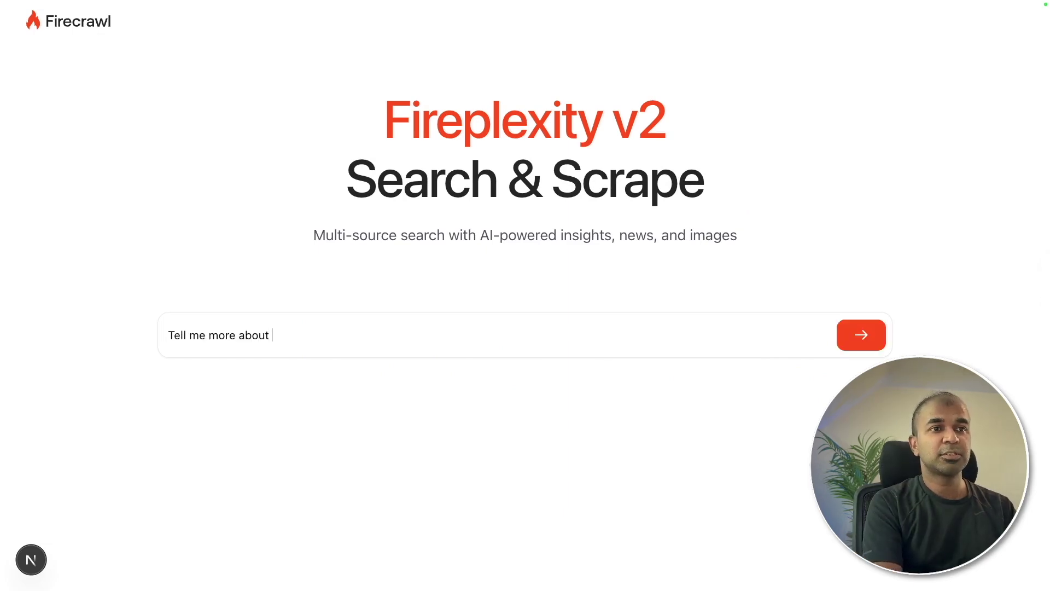
type("GPT 5")
Ask 'Tell me more about GPT 5', highlight part of the answer, and open a cited GPT-5 article.
key("Return")
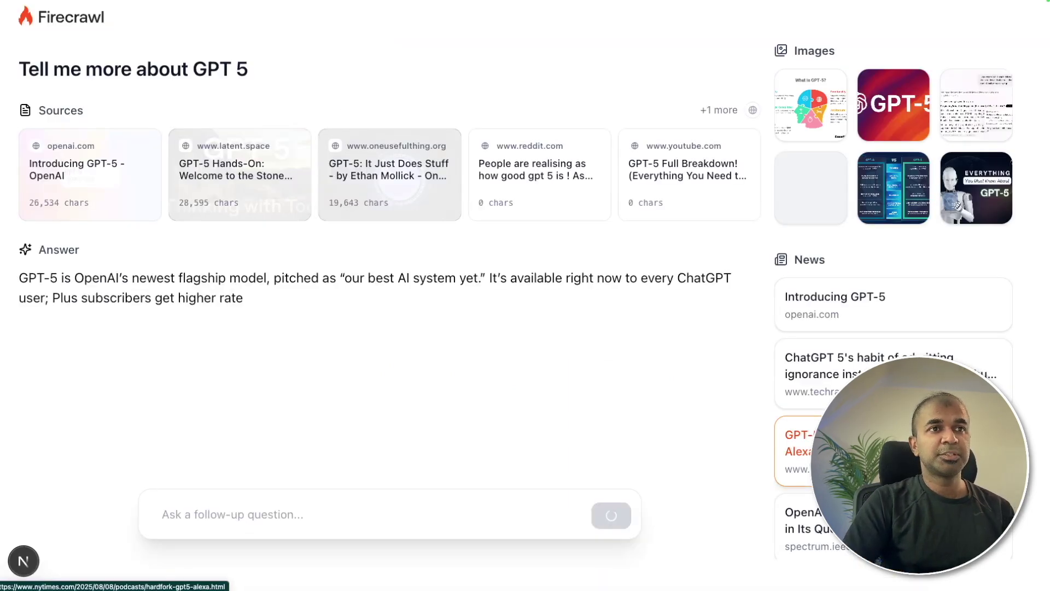
scroll(287, 246, "down", 3)
scroll(335, 299, "down", 5)
scroll(426, 313, "down", 2)
scroll(459, 328, "up", 5)
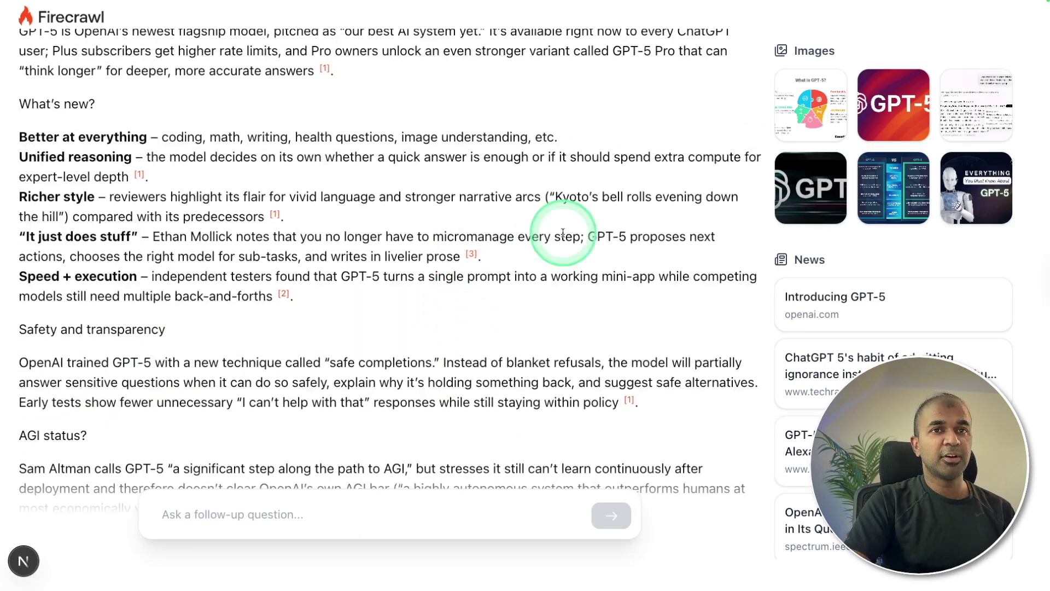
scroll(411, 229, "up", 5)
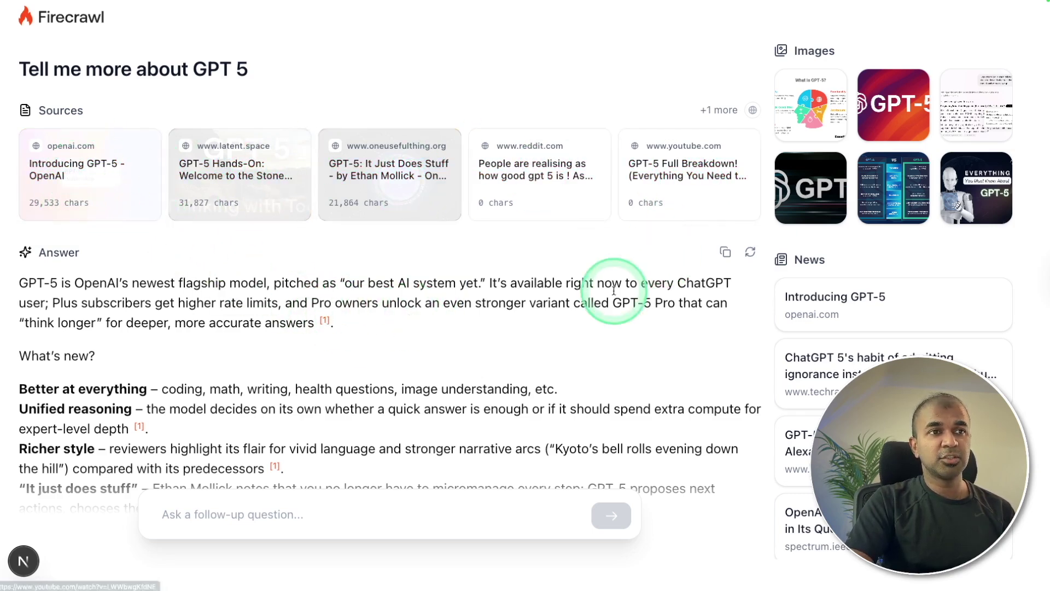
scroll(607, 295, "down", 3)
left_click_drag(294, 393, 49, 197)
left_click(164, 271)
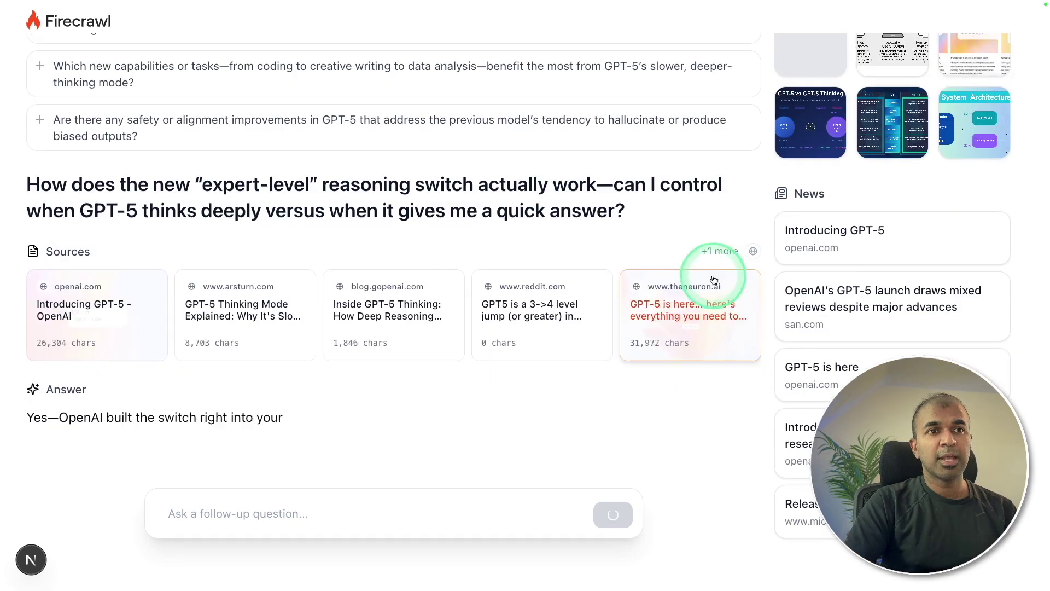
scroll(501, 294, "down", 3)
scroll(525, 295, "down", 3)
scroll(542, 292, "down", 3)
scroll(550, 287, "down", 3)
scroll(551, 285, "up", 5)
scroll(551, 284, "up", 5)
scroll(621, 363, "up", 5)
scroll(574, 329, "up", 4)
scroll(509, 257, "up", 4)
scroll(524, 239, "up", 1)
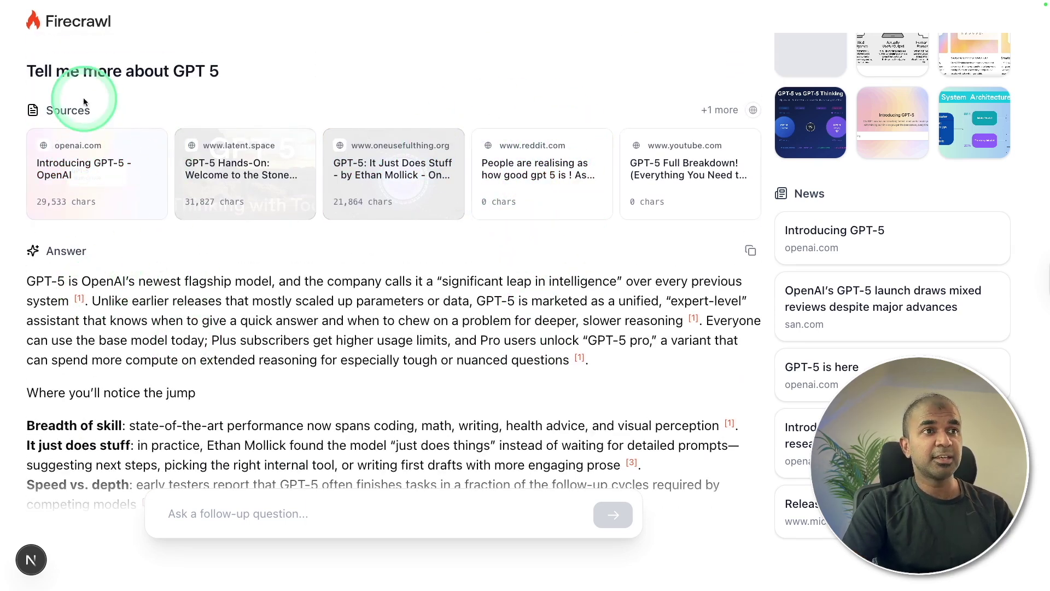
scroll(123, 280, "down", 8)
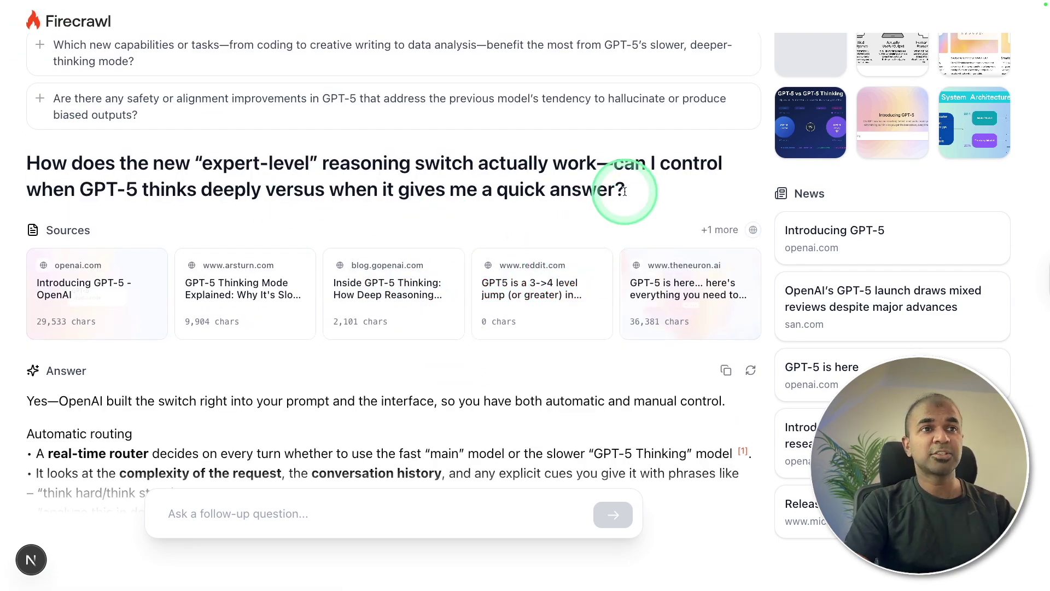
scroll(388, 439, "down", 10)
scroll(389, 439, "up", 6)
scroll(388, 439, "up", 2)
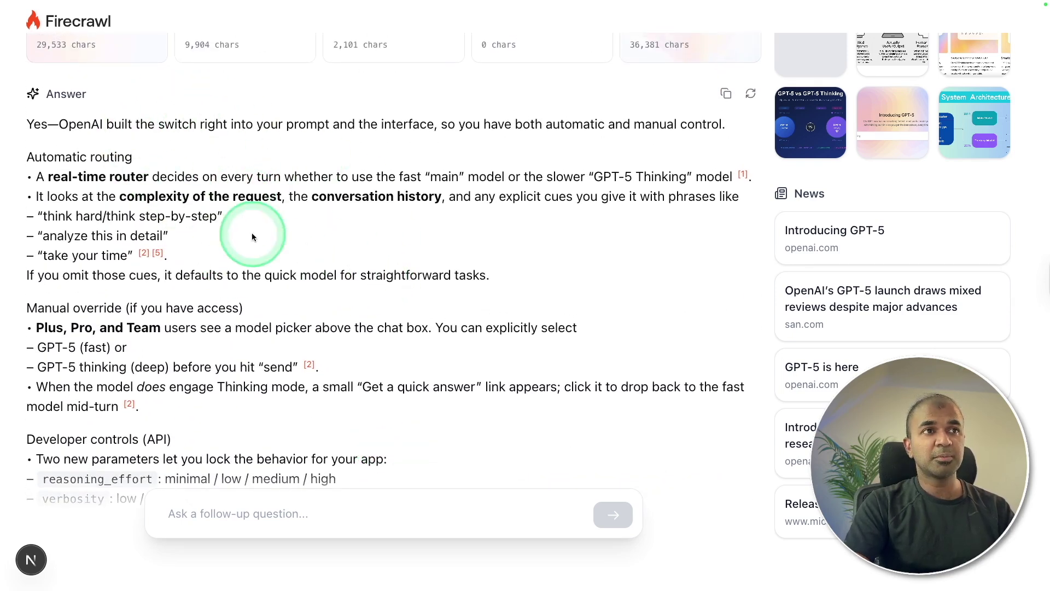
scroll(377, 275, "down", 5)
scroll(361, 310, "down", 4)
scroll(367, 321, "down", 8)
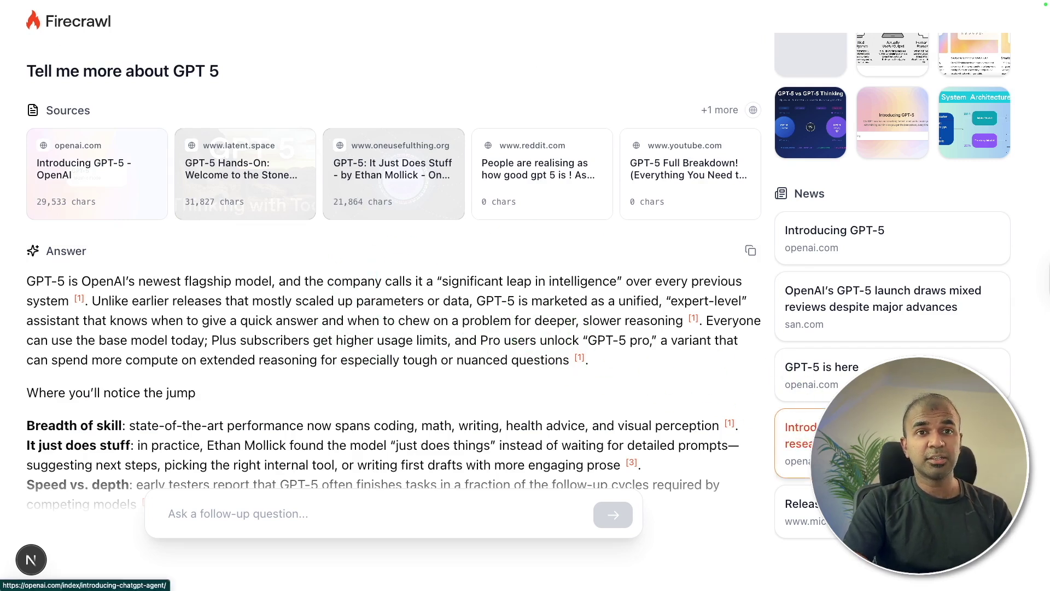